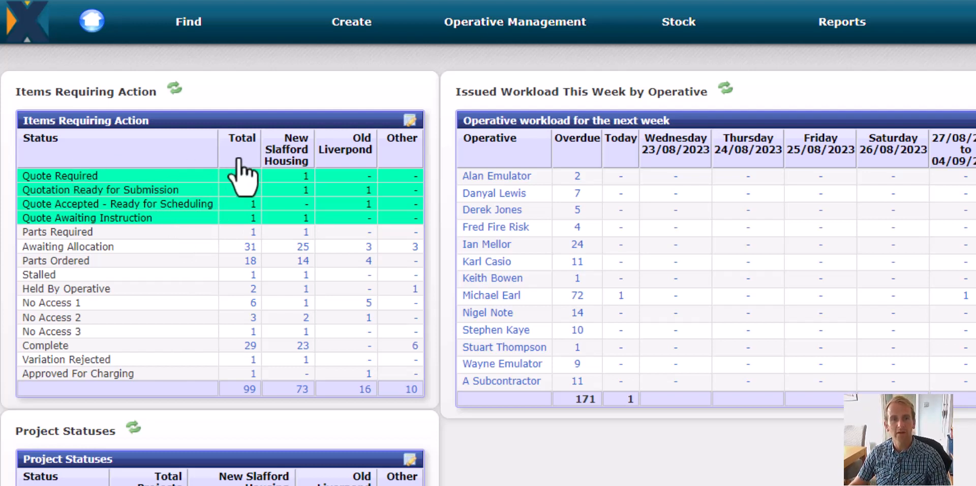
Open the job sheet of the new bathroom quote job from the Quote Required items on the dashboard.
{"action": "left_click", "coordinate": [252, 176]}
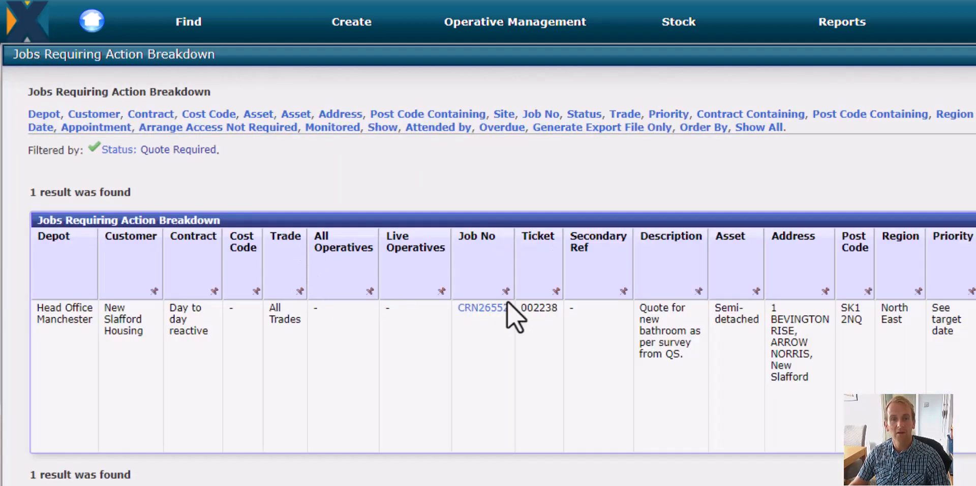
{"action": "left_click", "coordinate": [482, 308]}
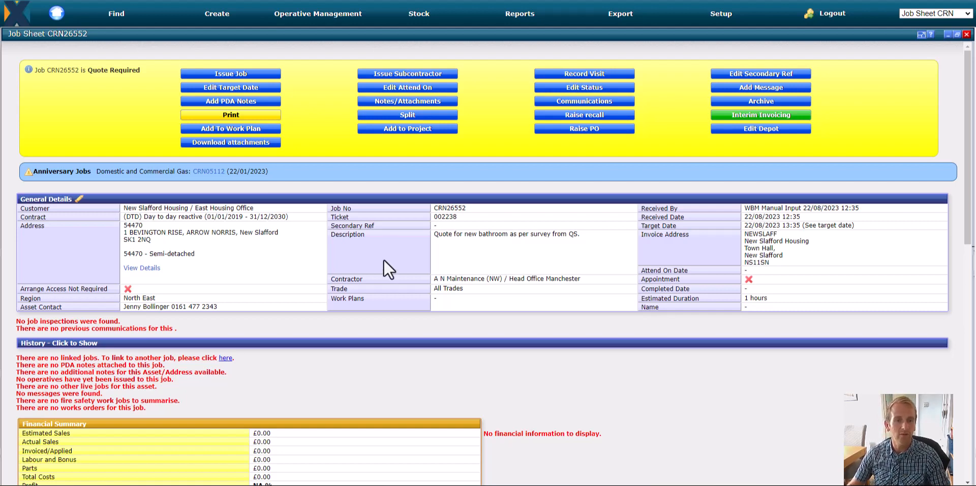
Add two manual sales lines to the job, Labour at 2500 and Materials at 3000 with quantity 1 each, and save them.
{"action": "scroll", "coordinate": [384, 316], "scroll_direction": "down", "scroll_amount": 3}
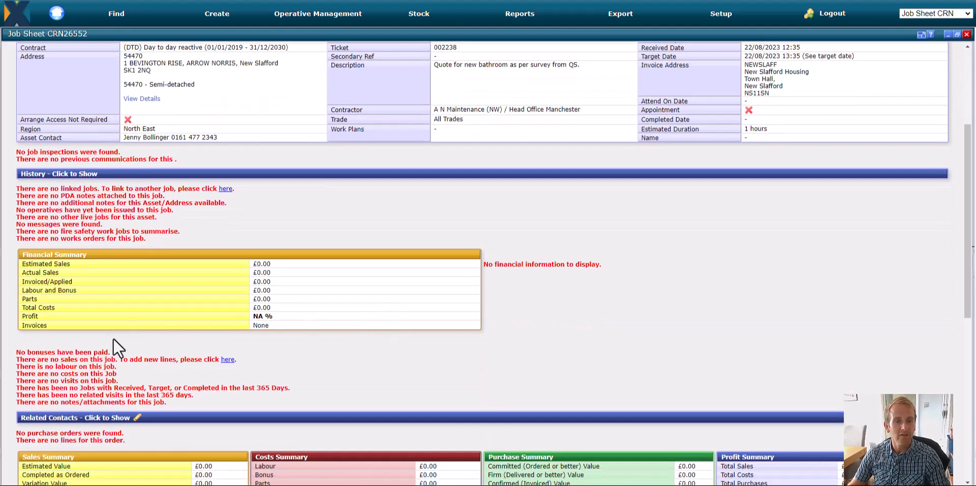
{"action": "triple_click", "coordinate": [84, 359]}
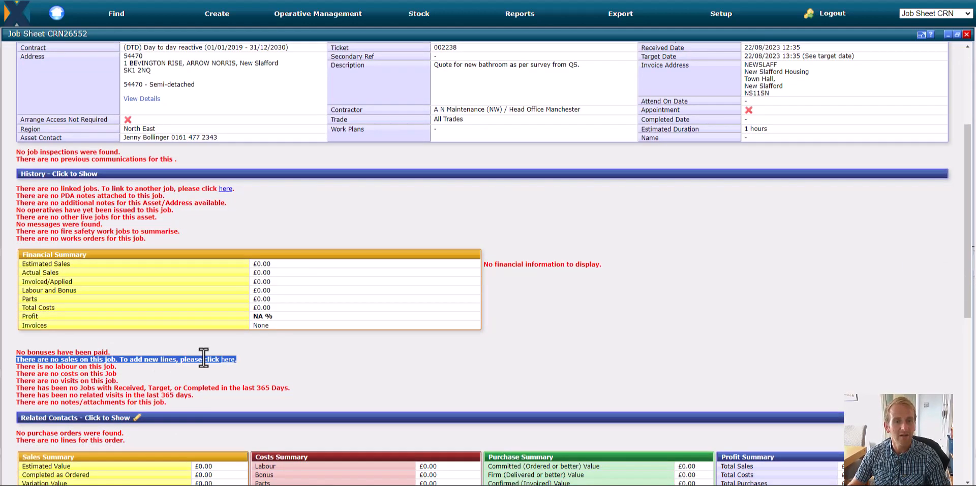
{"action": "left_click", "coordinate": [228, 361]}
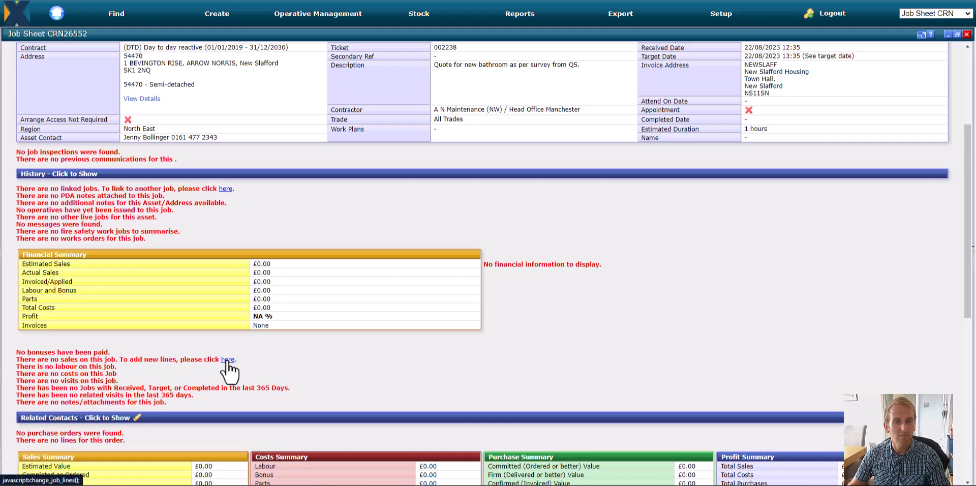
{"action": "left_click", "coordinate": [227, 360]}
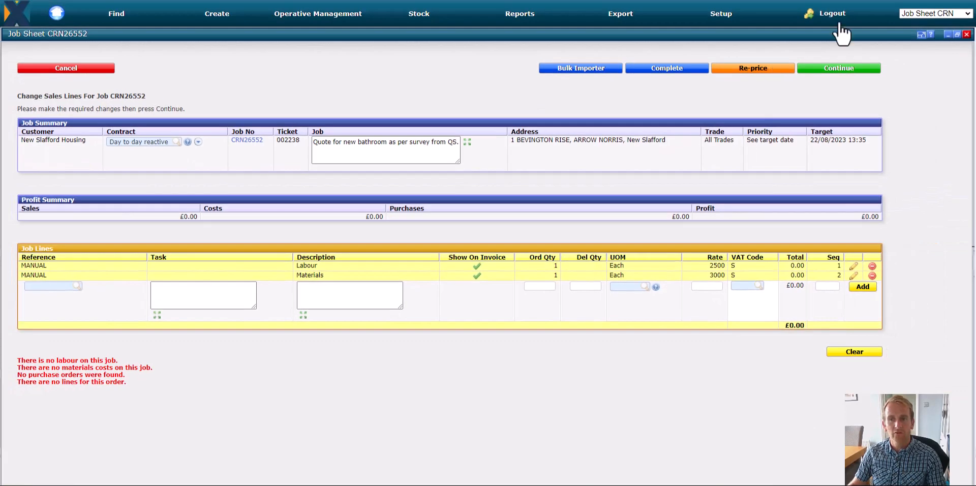
{"action": "left_click", "coordinate": [862, 67]}
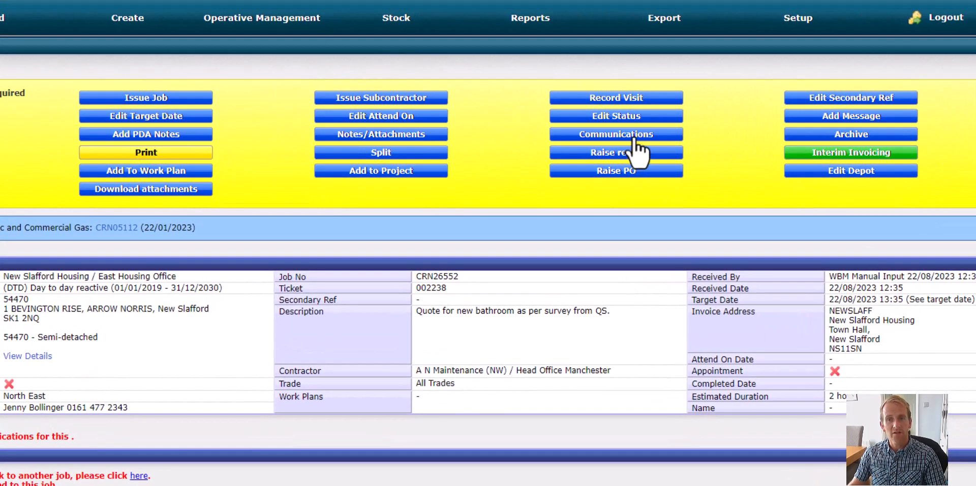
Generate a communication for the job from the QUOTE-1 template and review the quote letter down to its priced lines.
{"action": "left_click", "coordinate": [634, 139]}
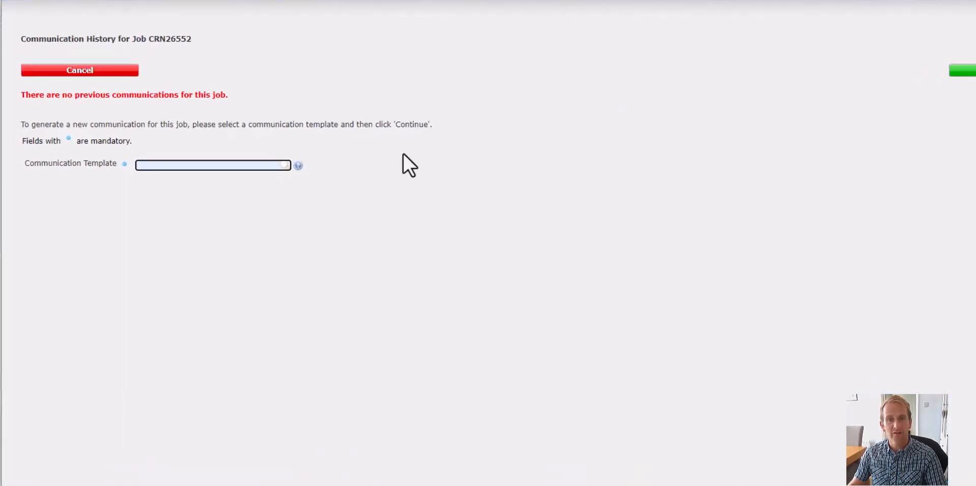
{"action": "type", "text": "cuo"}
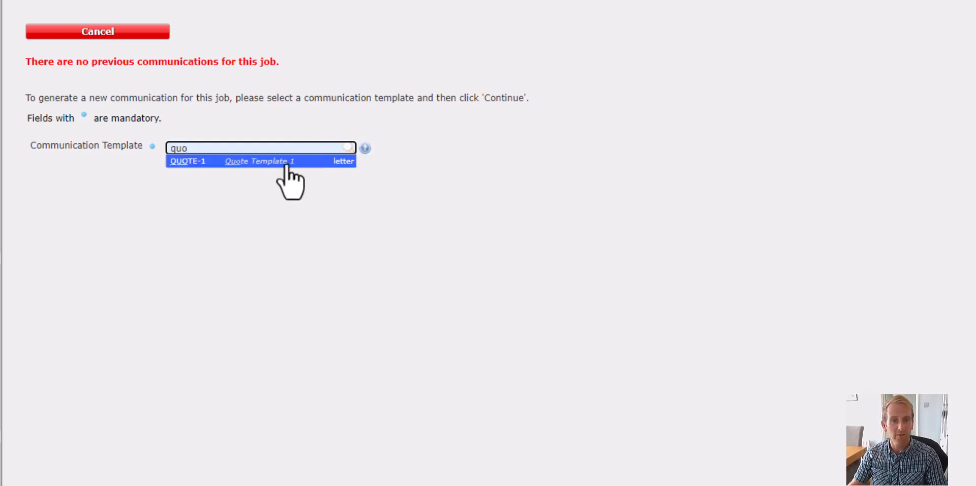
{"action": "left_click", "coordinate": [286, 163]}
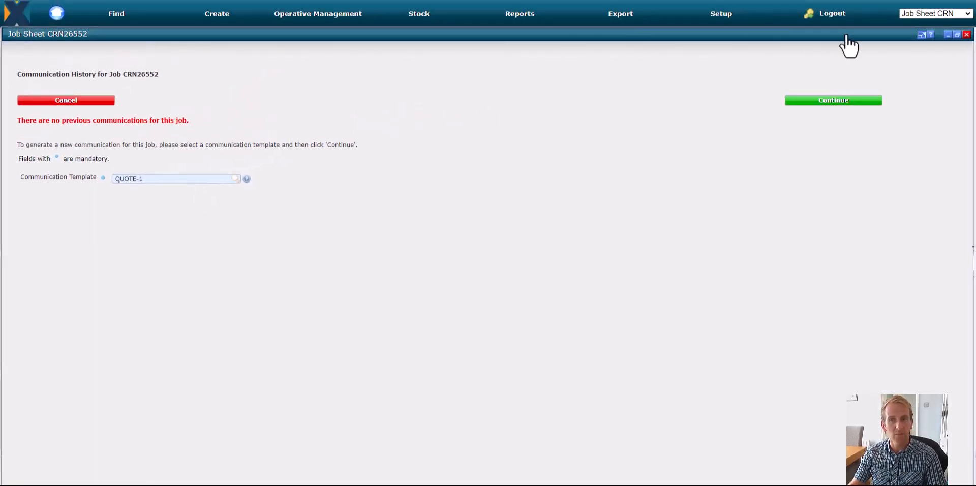
{"action": "left_click", "coordinate": [834, 100]}
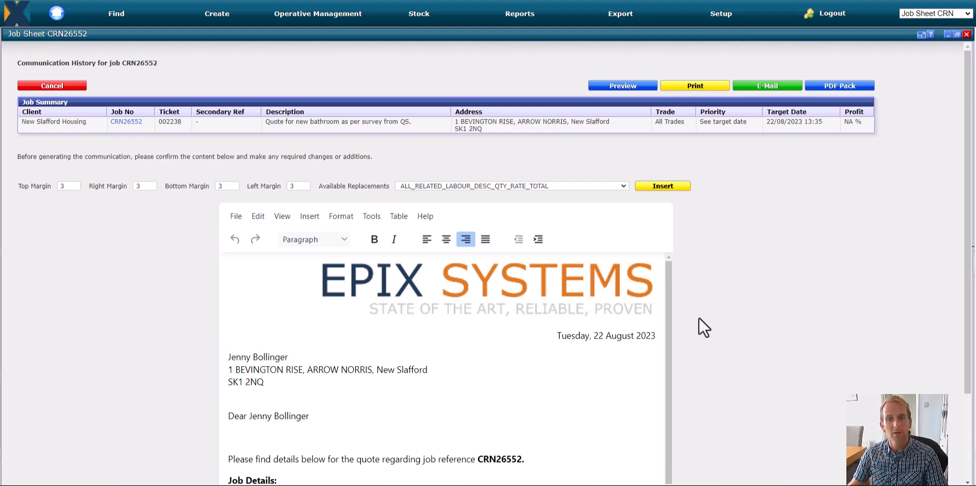
{"action": "left_click_drag", "start_coordinate": [671, 298], "coordinate": [675, 395]}
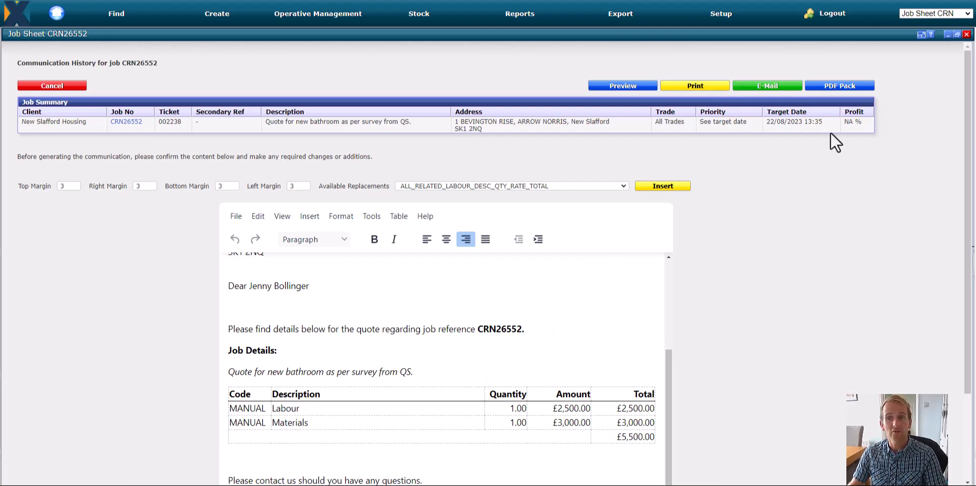
E-mail the quote to the recipient's address with the generated QUOTE-1 letter attached.
{"action": "left_click", "coordinate": [769, 86]}
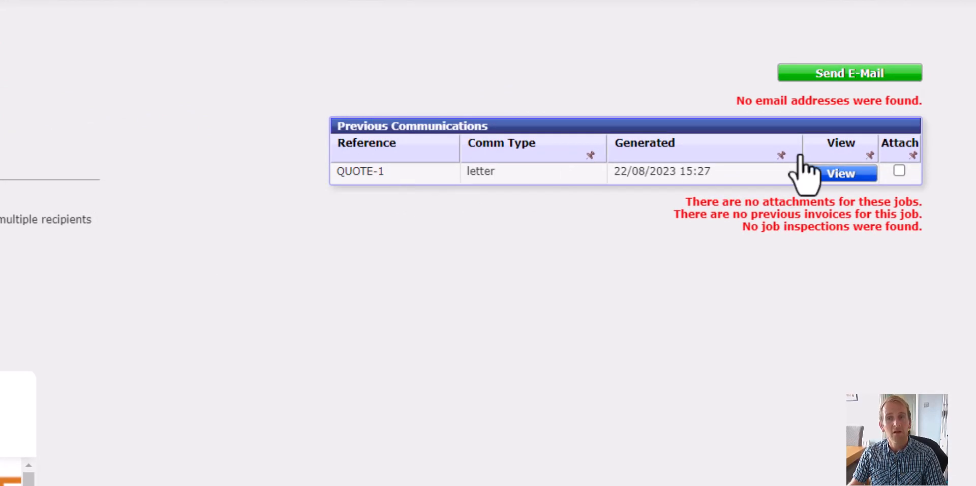
{"action": "left_click", "coordinate": [899, 171]}
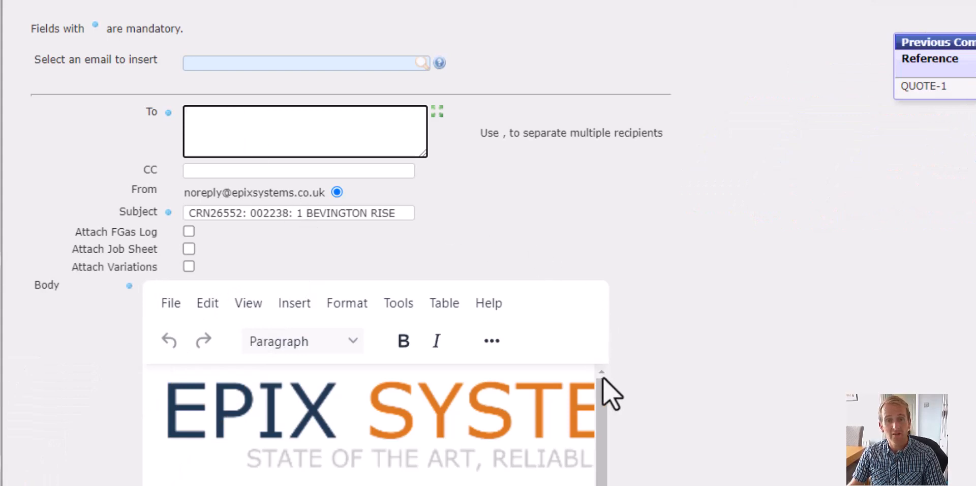
{"action": "left_click_drag", "start_coordinate": [604, 390], "coordinate": [609, 485]}
{"action": "scroll", "coordinate": [599, 464], "scroll_direction": "up", "scroll_amount": 10}
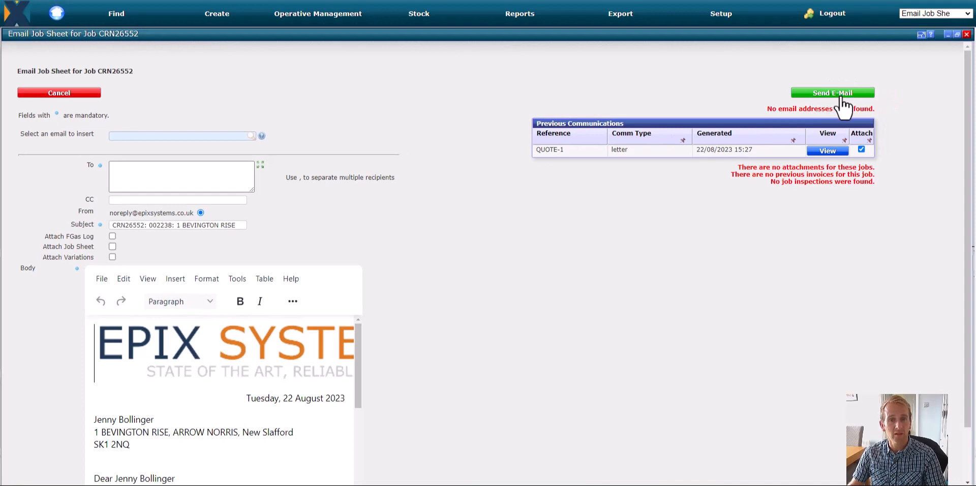
{"action": "left_click", "coordinate": [839, 95]}
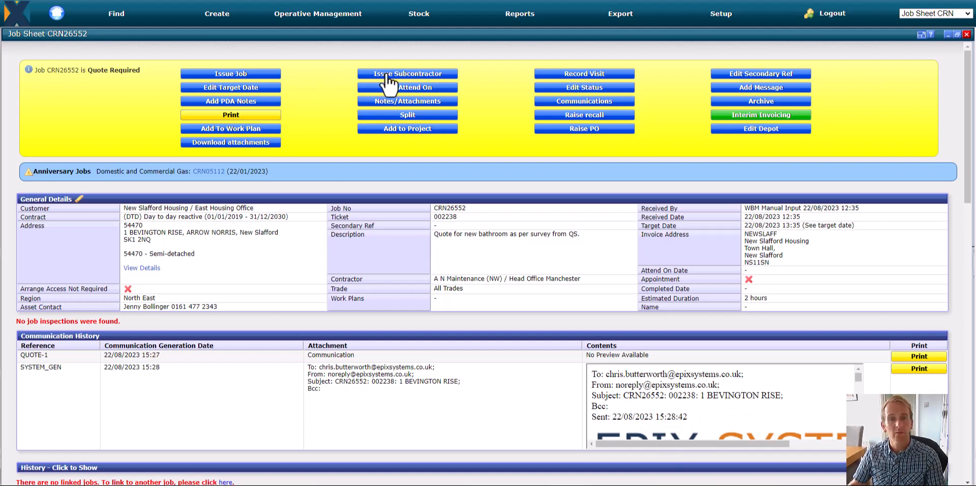
Change the job's status to Quote Submitted with the reason "Submitted to client".
{"action": "left_click", "coordinate": [588, 88]}
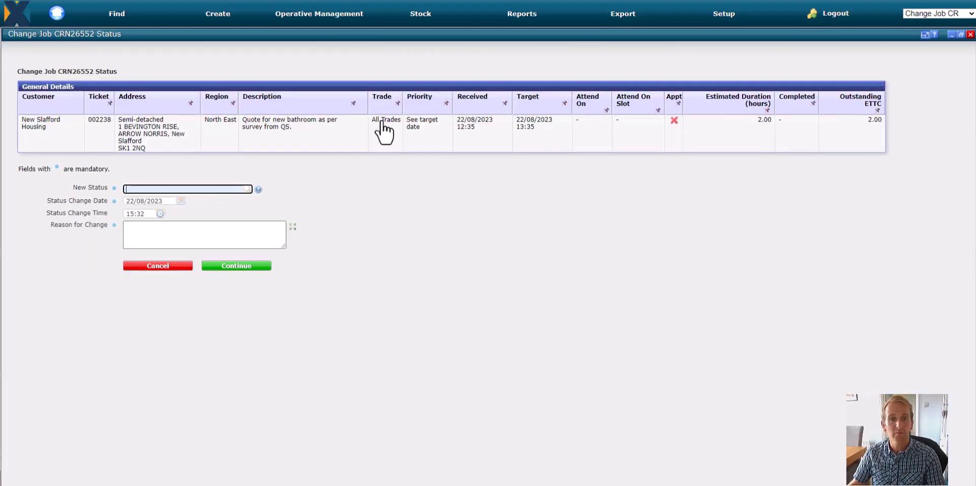
{"action": "type", "text": "quote"}
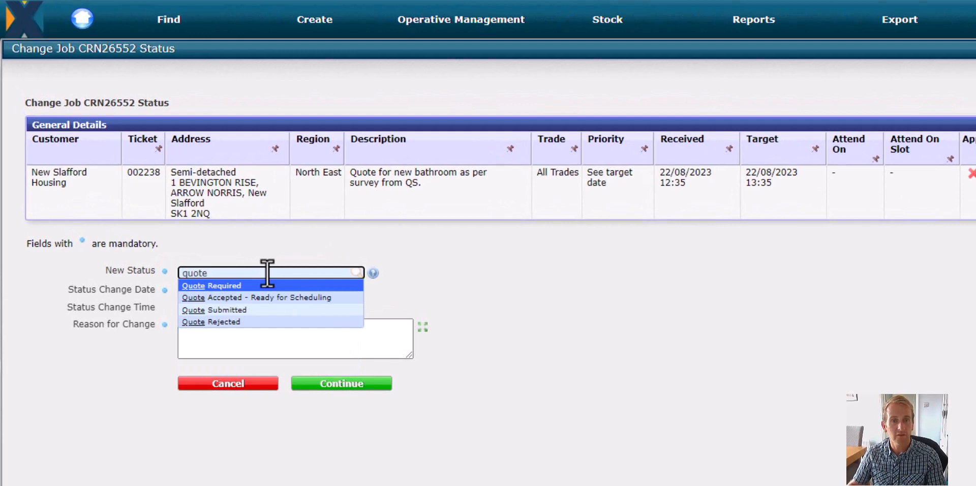
{"action": "left_click", "coordinate": [233, 310]}
{"action": "left_click", "coordinate": [281, 344]}
{"action": "type", "text": "Submitt"}
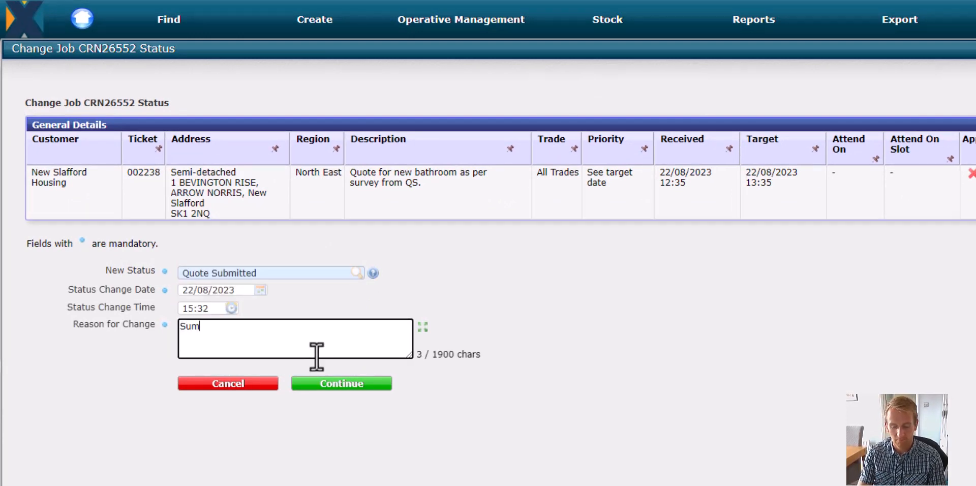
{"action": "type", "text": "ed to client"}
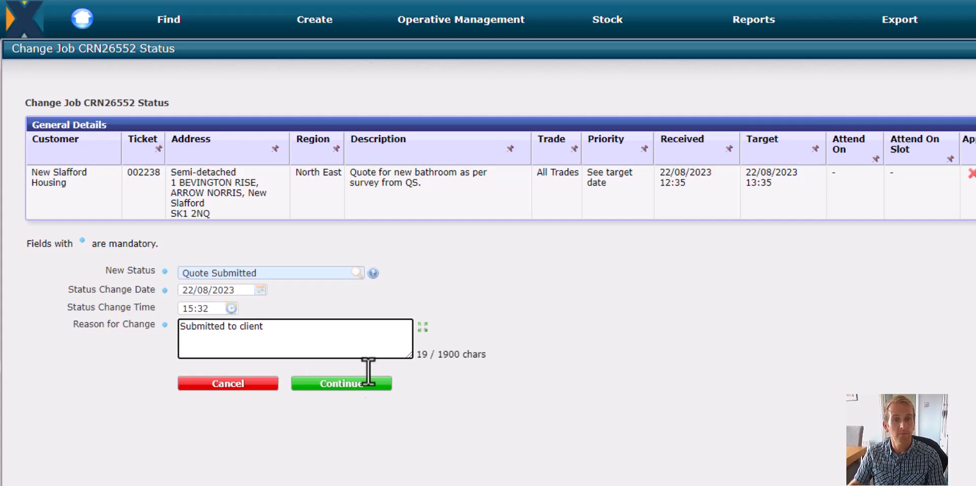
{"action": "left_click", "coordinate": [318, 387]}
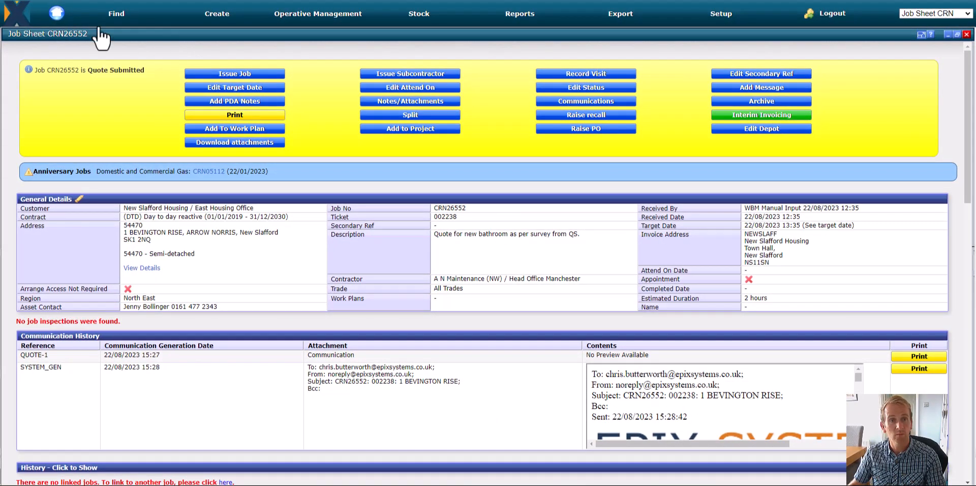
Reopen the bathroom job from the dashboard's Quote Submitted items and review its sales lines and financial summaries.
{"action": "left_click", "coordinate": [58, 14]}
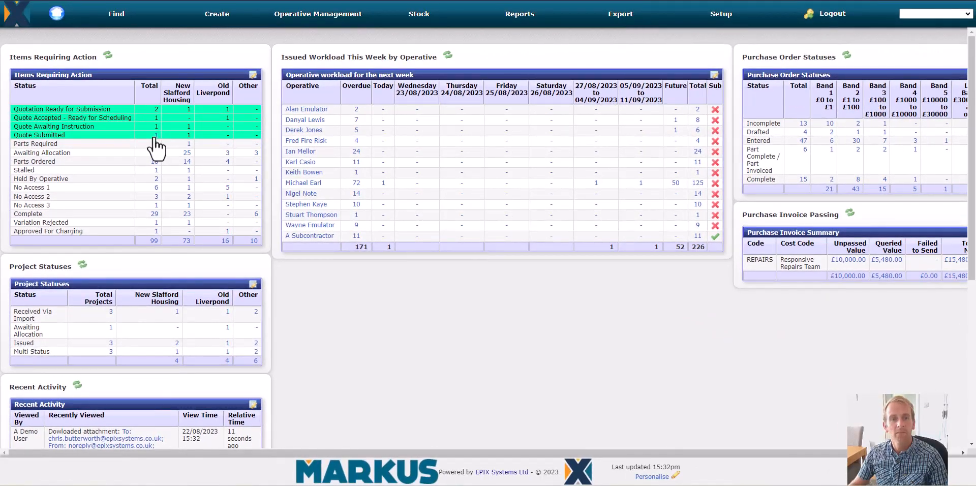
{"action": "left_click", "coordinate": [155, 138]}
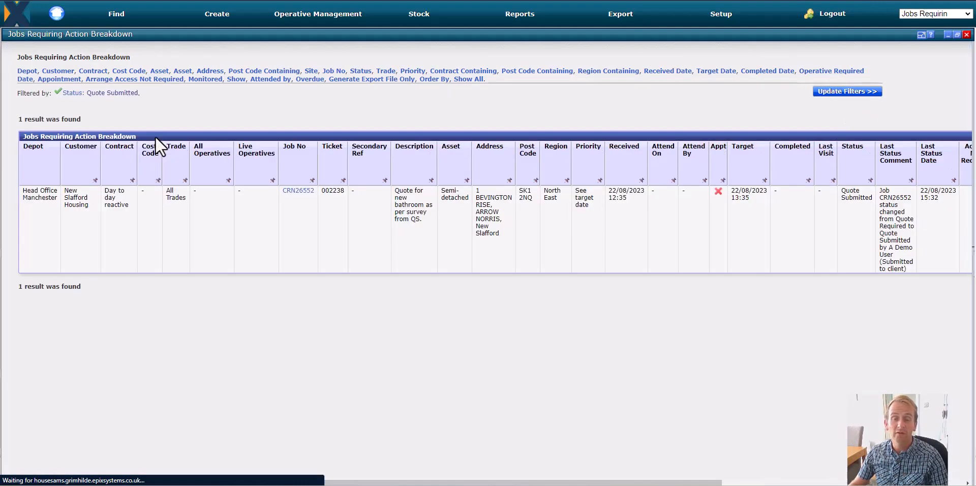
{"action": "left_click", "coordinate": [302, 190]}
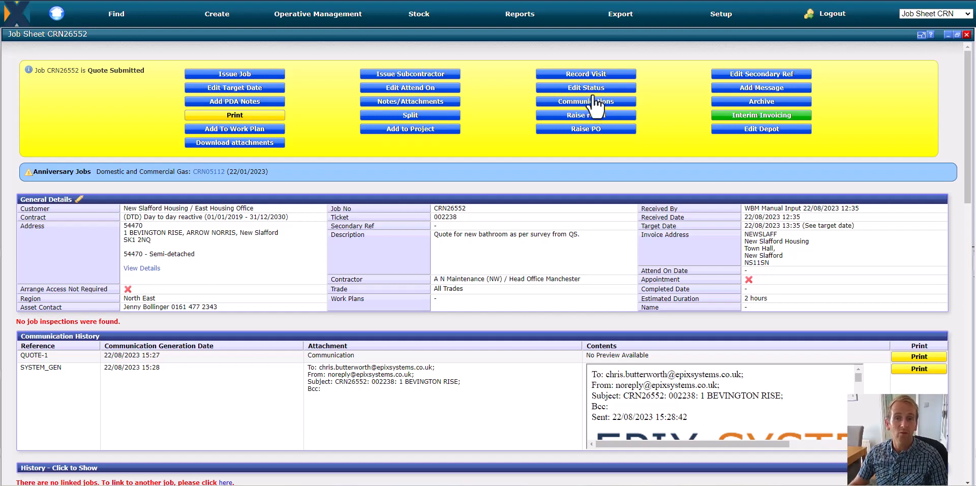
{"action": "scroll", "coordinate": [600, 115], "scroll_direction": "down", "scroll_amount": 10}
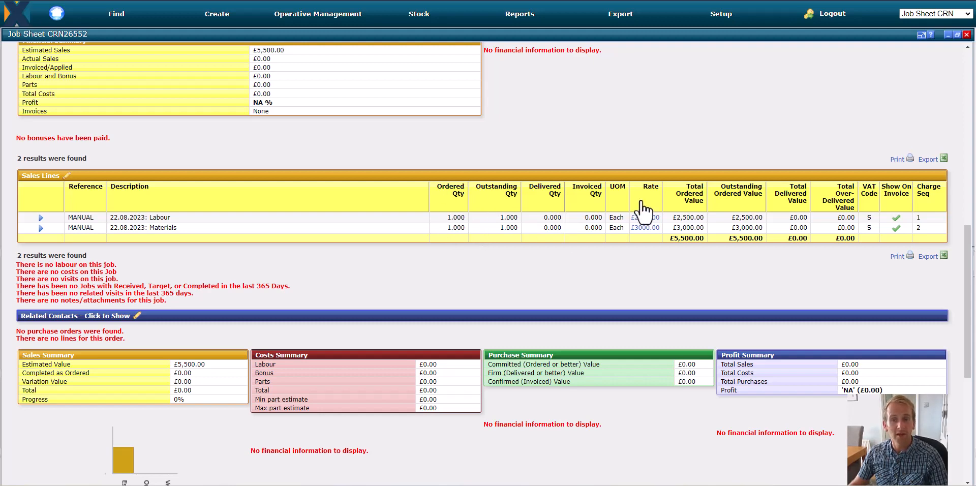
{"action": "scroll", "coordinate": [646, 213], "scroll_direction": "up", "scroll_amount": 10}
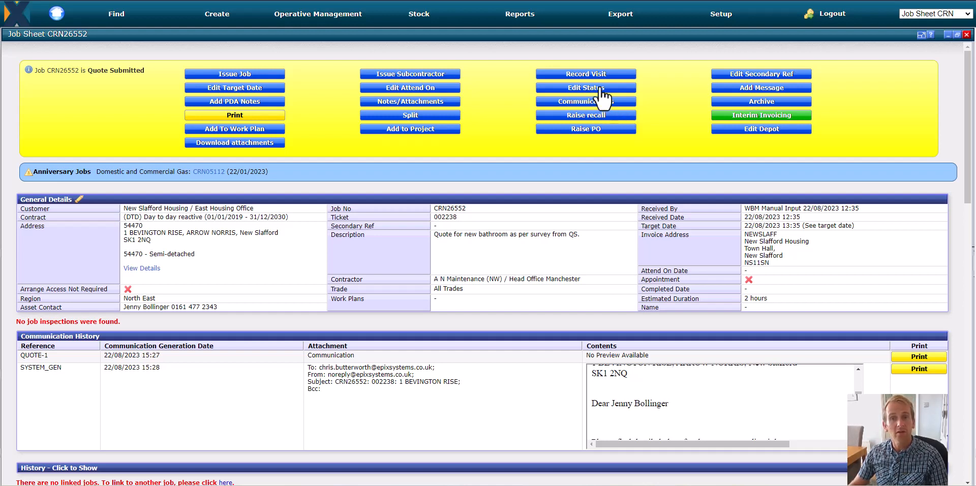
Change the job's status to Quote Accepted - Ready for Scheduling with the reason "Accepted, ready to book in".
{"action": "left_click", "coordinate": [601, 89]}
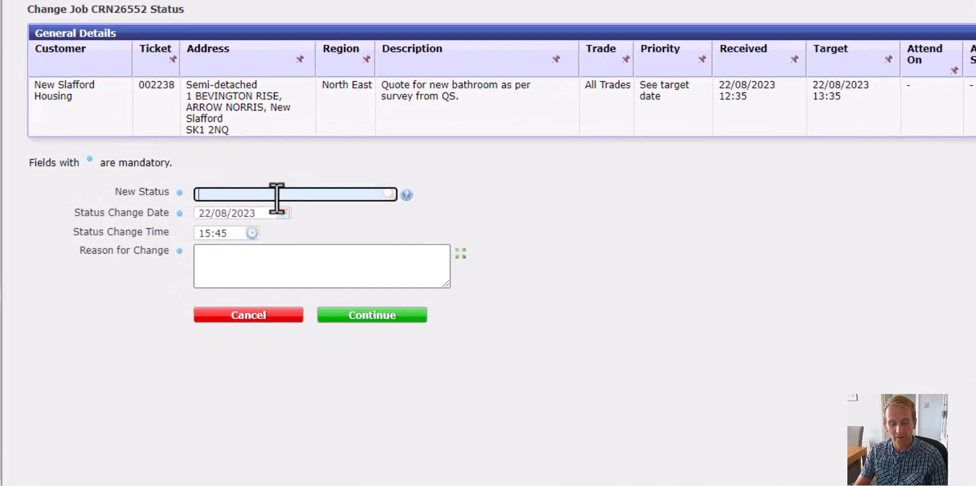
{"action": "type", "text": "quote"}
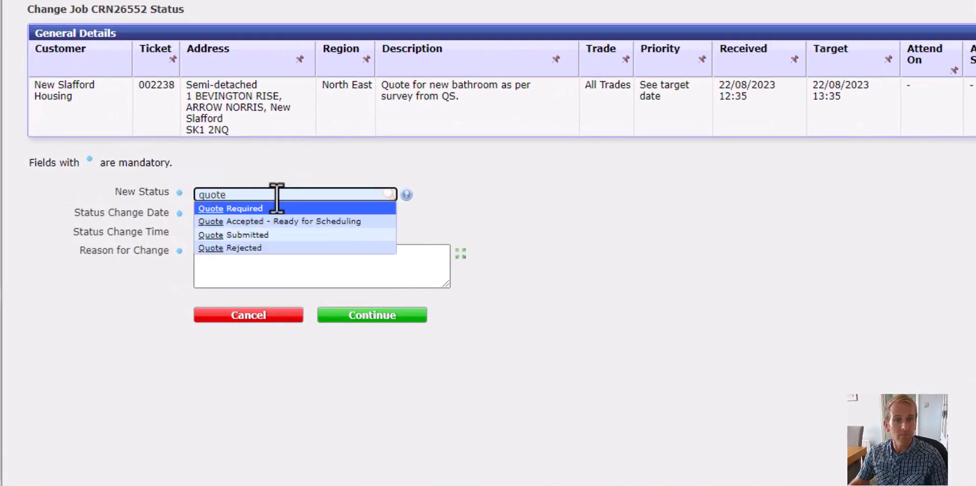
{"action": "left_click", "coordinate": [312, 222]}
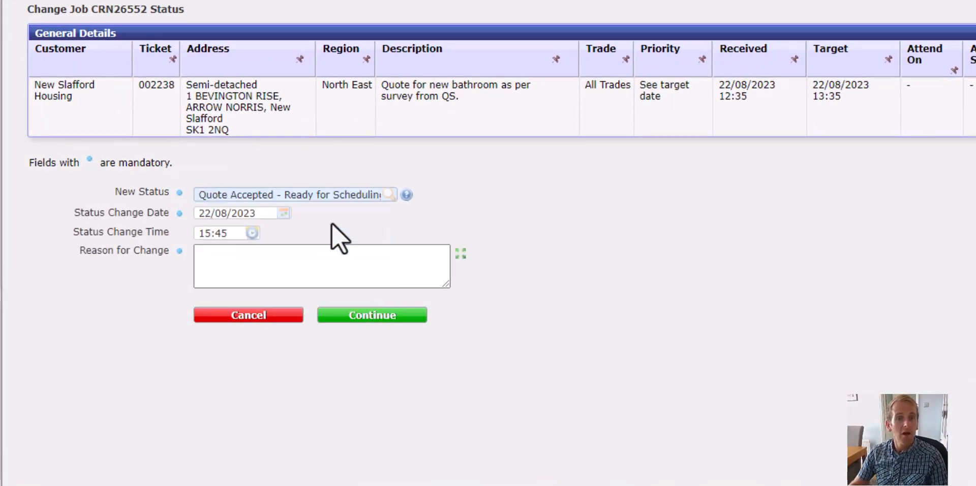
{"action": "left_click", "coordinate": [349, 268]}
{"action": "type", "text": "A"}
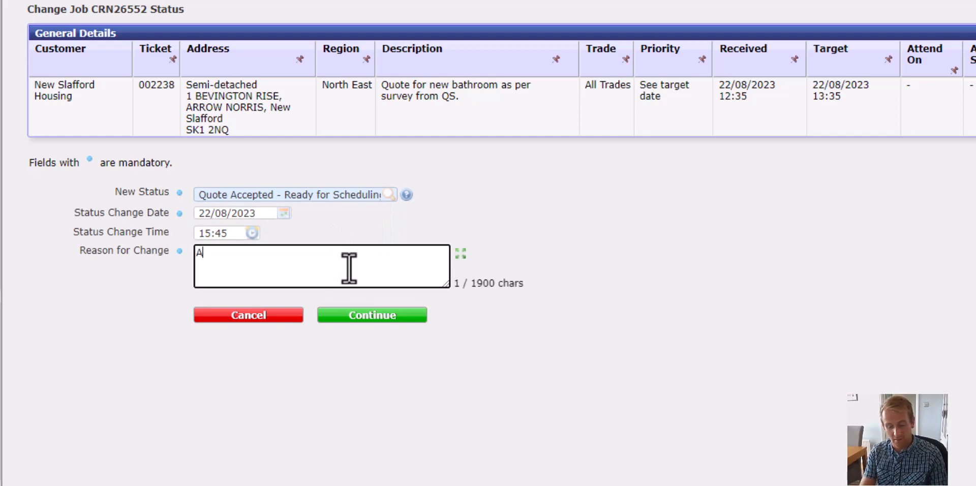
{"action": "type", "text": "ccepted, ready to book in"}
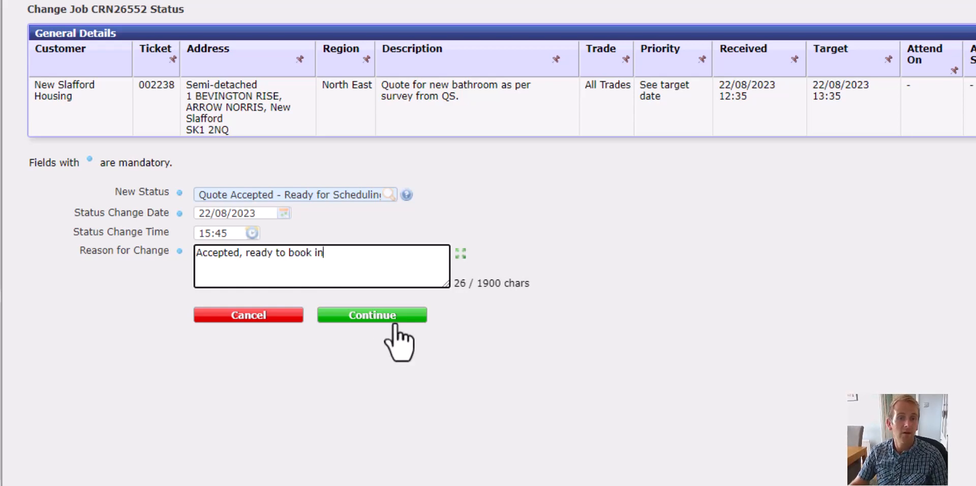
{"action": "left_click", "coordinate": [396, 326]}
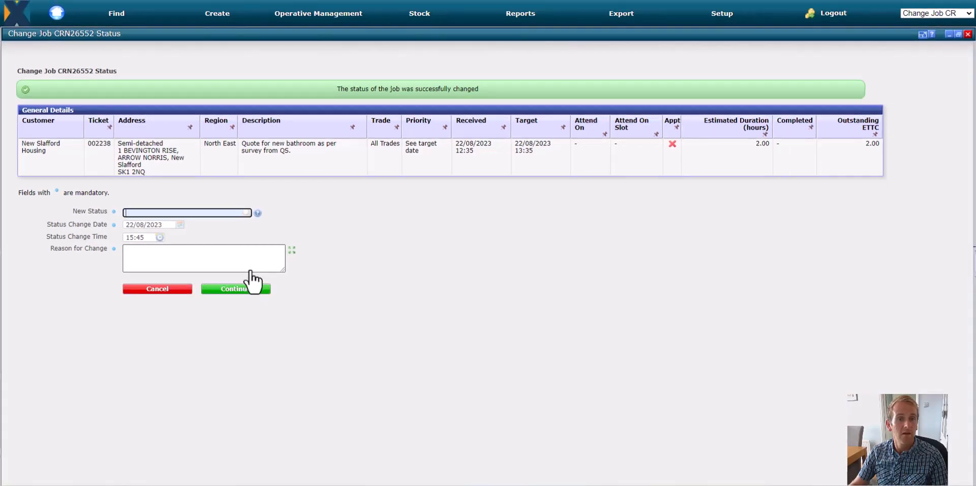